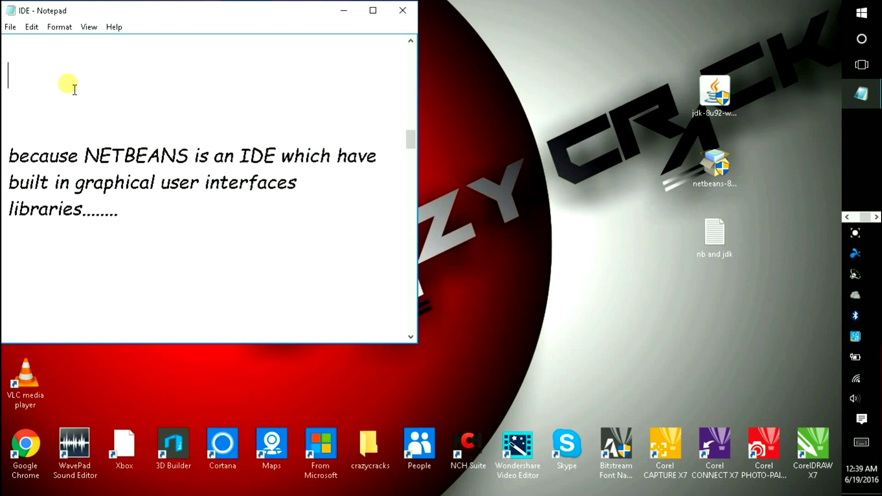
- Read through the IDE notes on what is needed to build Java GUI components, down to the Follow My Steps line
scroll(74, 90, down, 2)
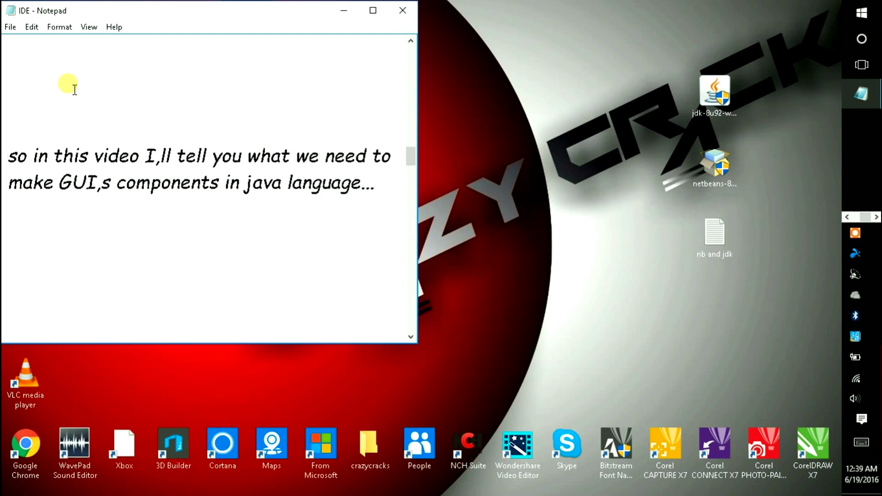
scroll(74, 90, down, 2)
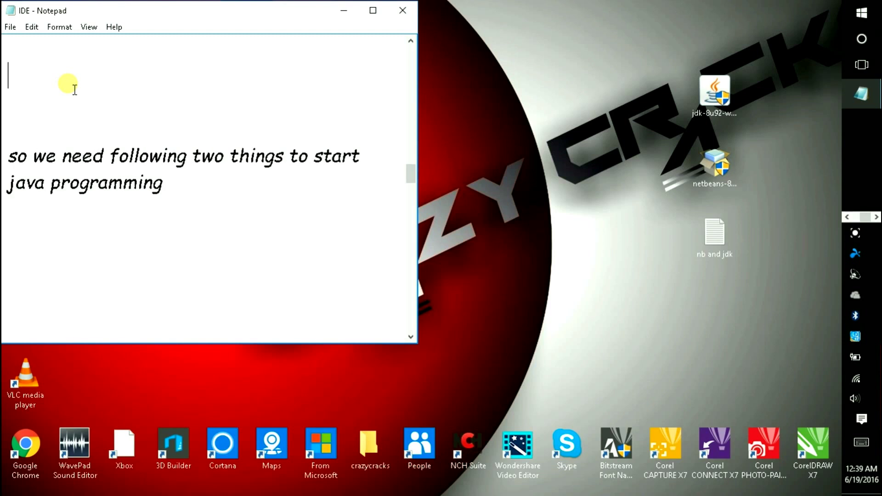
scroll(74, 90, down, 2)
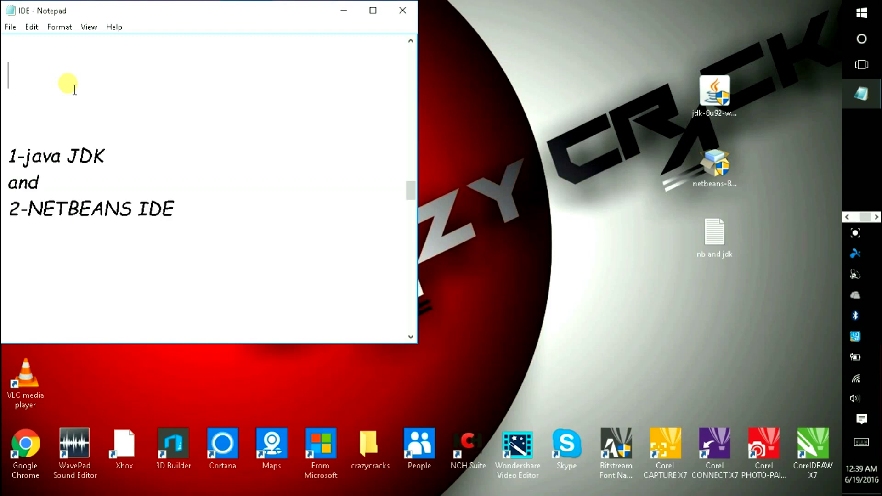
scroll(74, 89, down, 2)
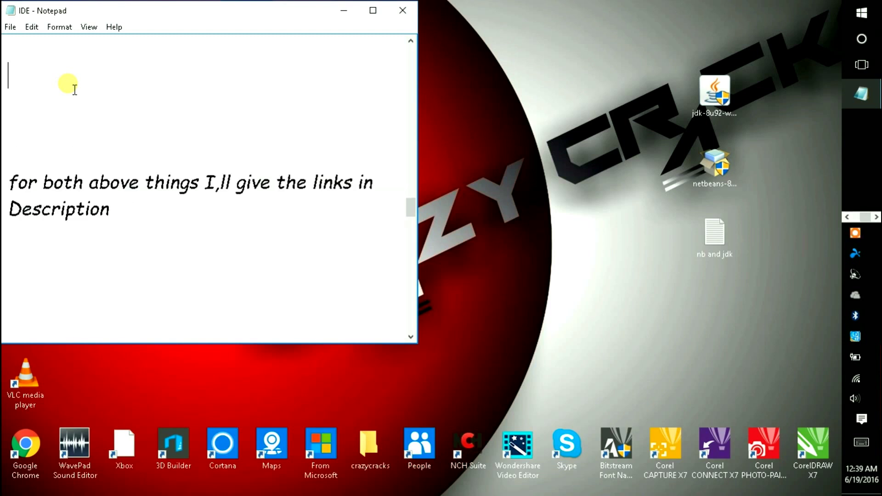
scroll(75, 89, down, 2)
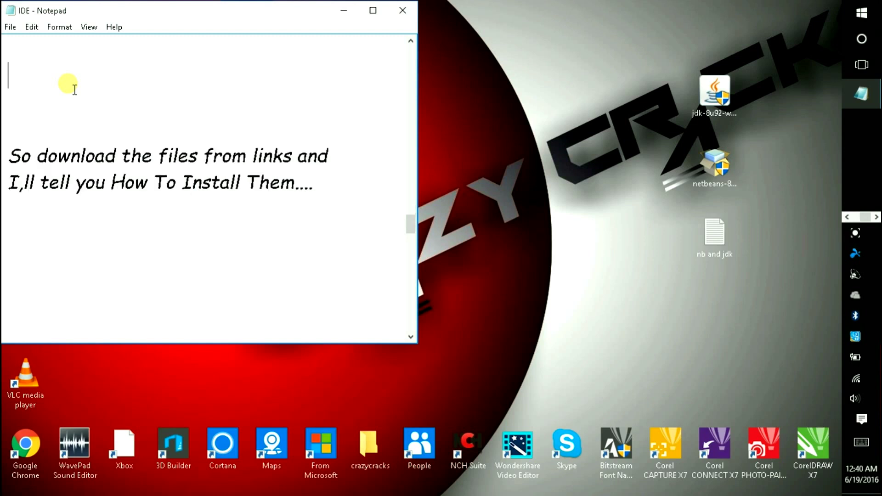
scroll(75, 90, down, 2)
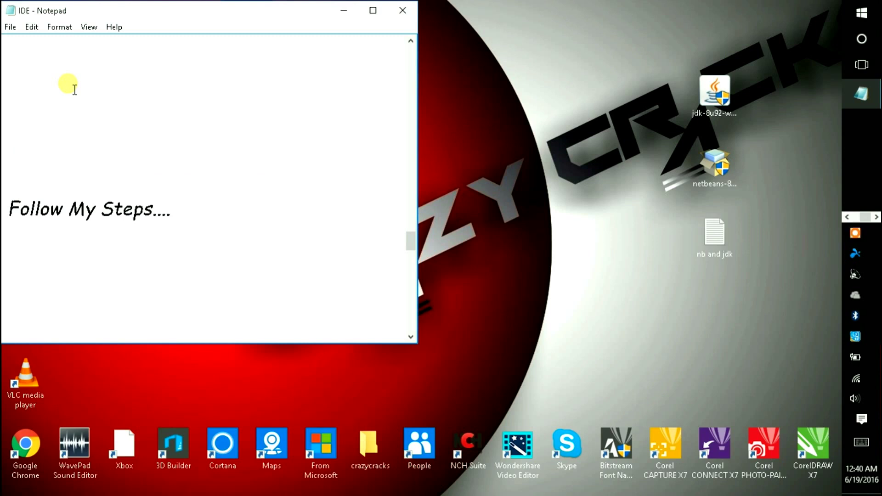
- Write "here i have the links" above the Follow My Steps line and erase it again
text(here i have the )
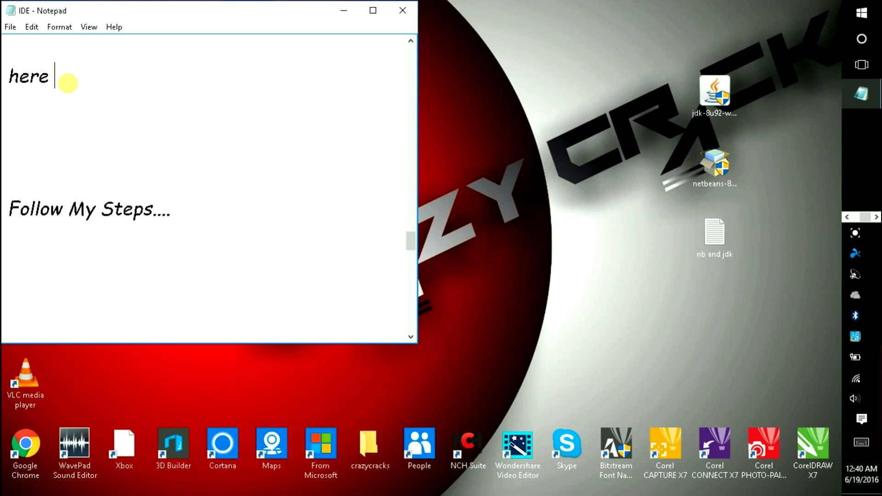
text(links)
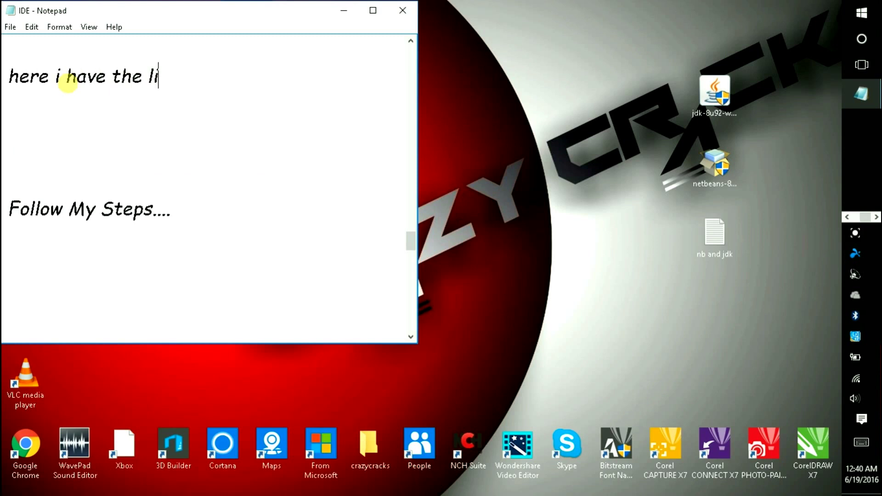
key(BackSpace)
key(BackSpace)
key(BackSpace)
key(BackSpace)
key(BackSpace)
key(BackSpace)
key(BackSpace)
key(BackSpace)
key(BackSpace)
key(BackSpace)
key(BackSpace)
key(BackSpace)
key(BackSpace)
key(BackSpace)
key(BackSpace)
key(BackSpace)
key(BackSpace)
key(BackSpace)
key(BackSpace)
key(BackSpace)
key(BackSpace)
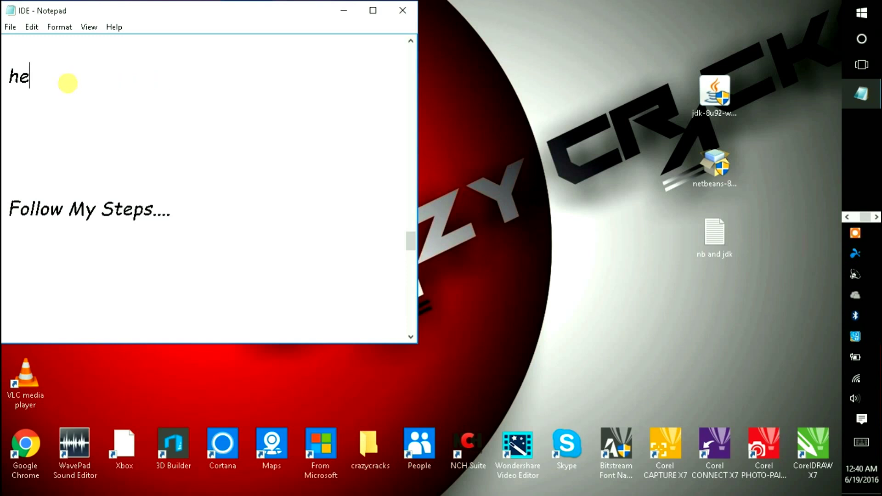
- Open the nb and jdk text file from the desktop and copy its NetBeans download link
double_click(707, 236)
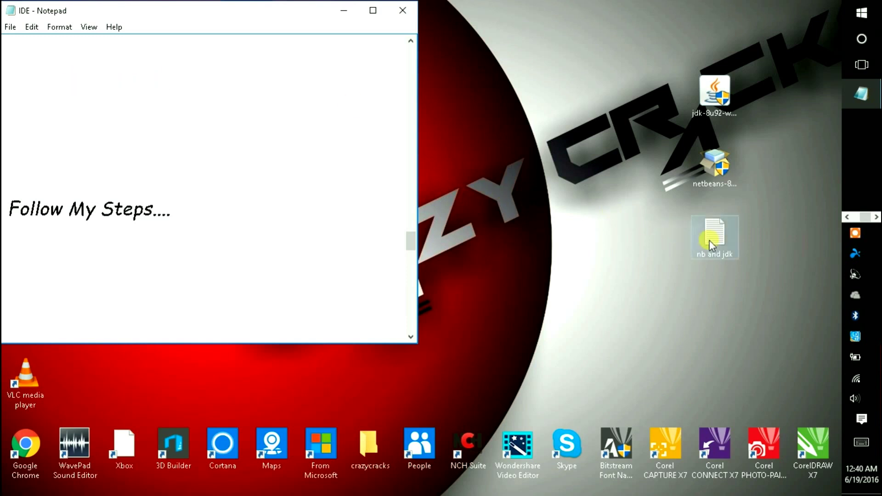
drag(351, 103, 10, 80)
key(ctrl+c)
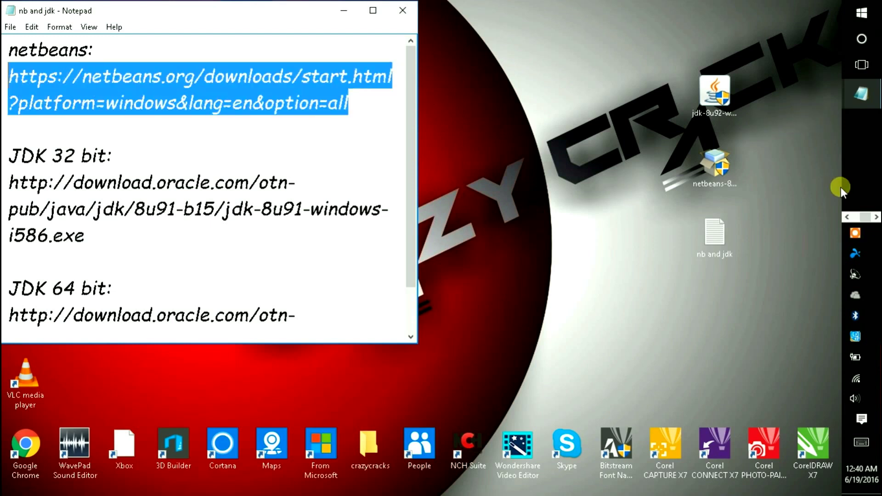
- Switch to Google Chrome and open the copied NetBeans link to start downloading netbeans-8.1-windows.exe
click(848, 217)
click(864, 188)
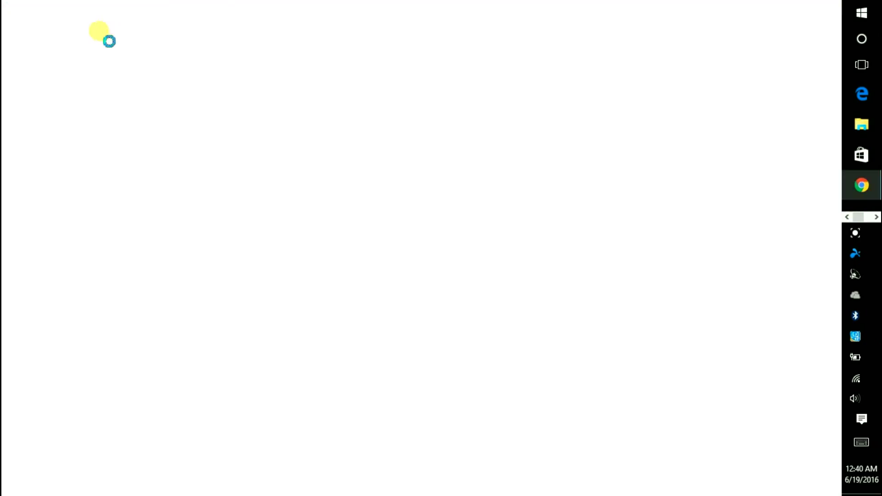
key(ctrl+v)
click(156, 48)
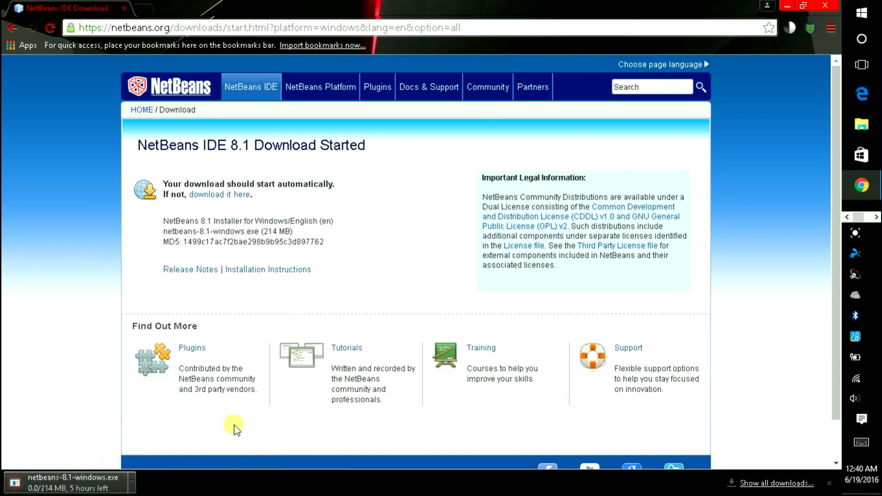
- Exit Chrome with the NetBeans download cancelled and minimize the nb and jdk file to return to the IDE notes
click(825, 5)
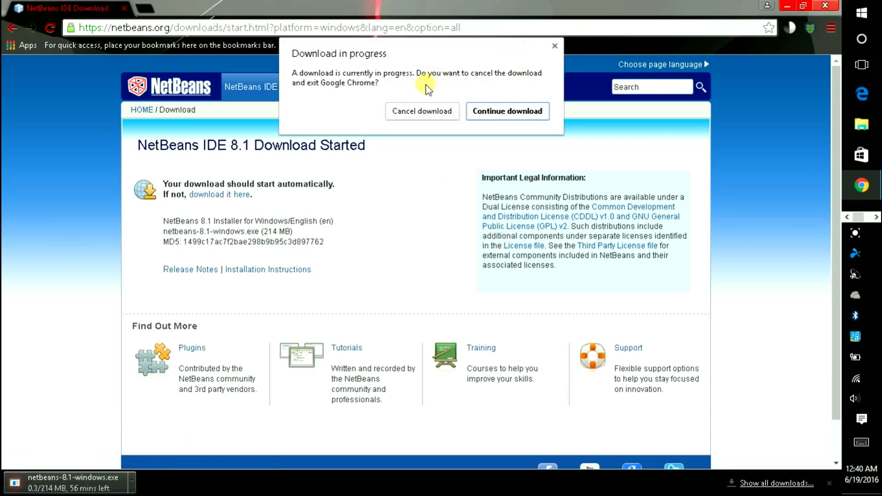
click(456, 111)
click(265, 140)
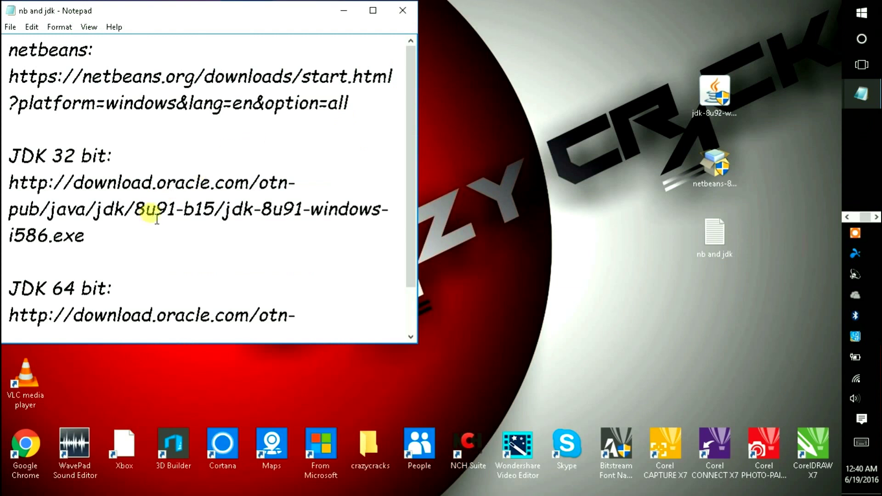
click(344, 13)
- Write "download jdk according to ur windows version" above the Follow My Steps line, and erase it again
text(aownload j)
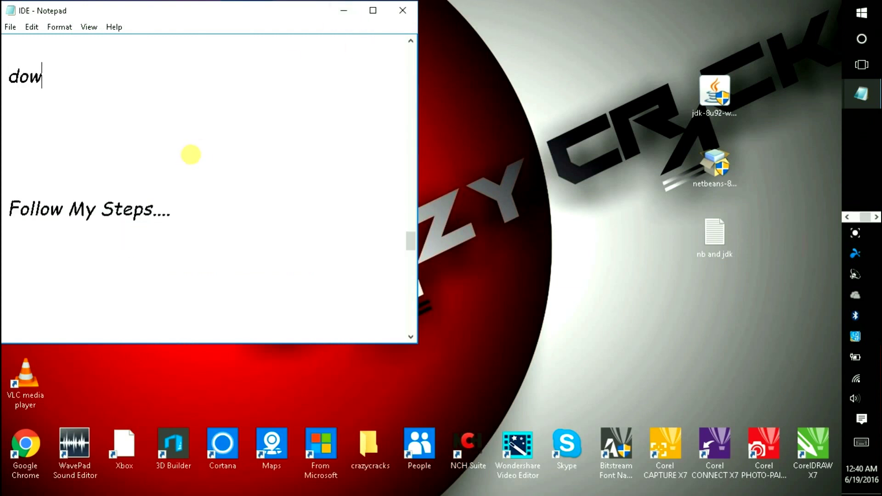
text(dk )
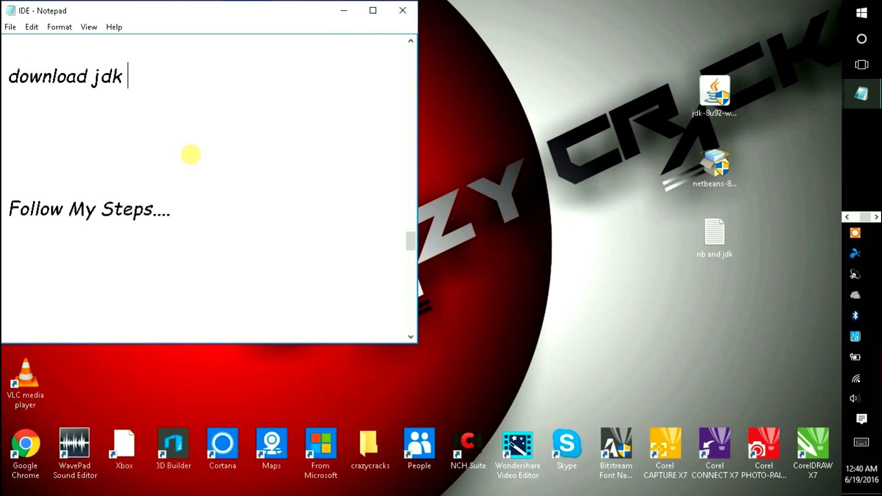
text(acc)
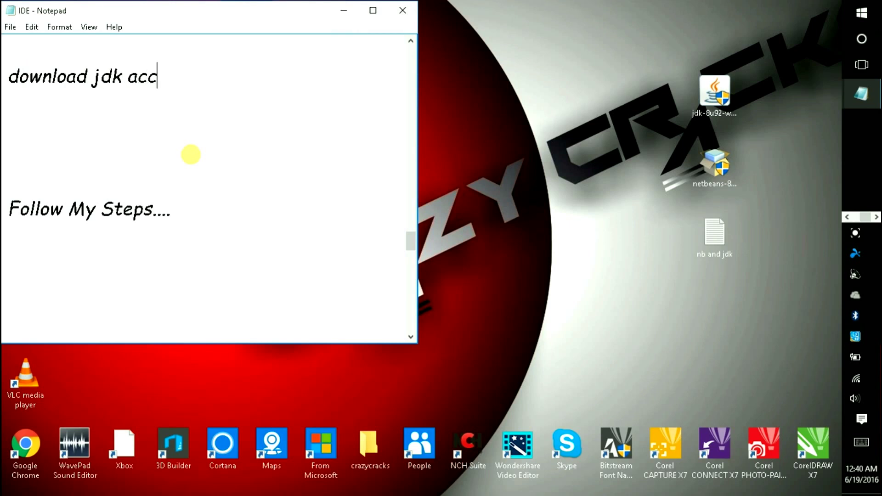
text(ording t)
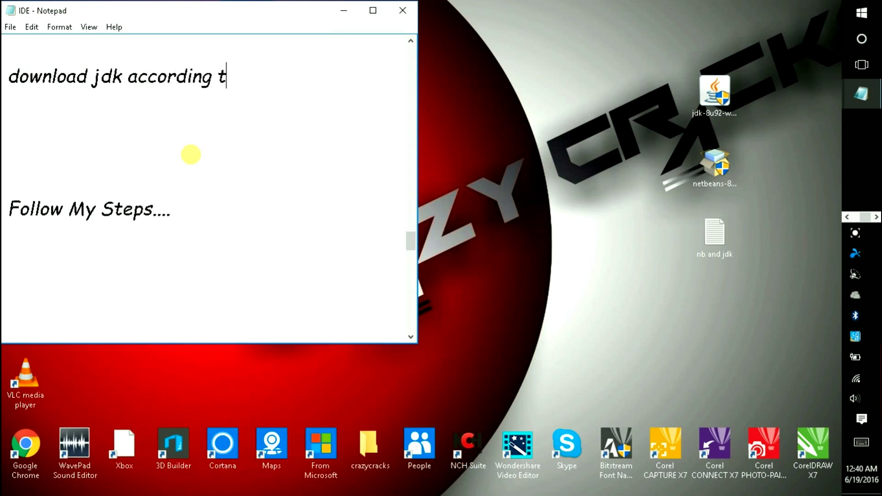
text(o ur wind)
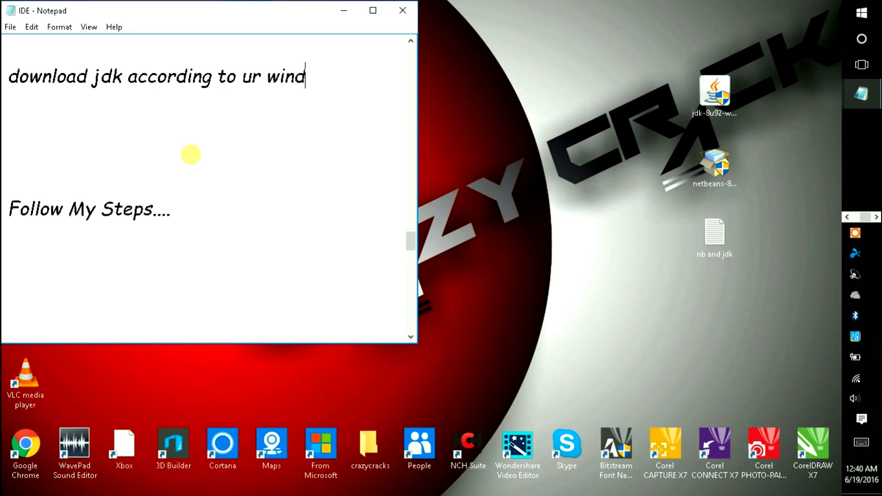
text(ows ver)
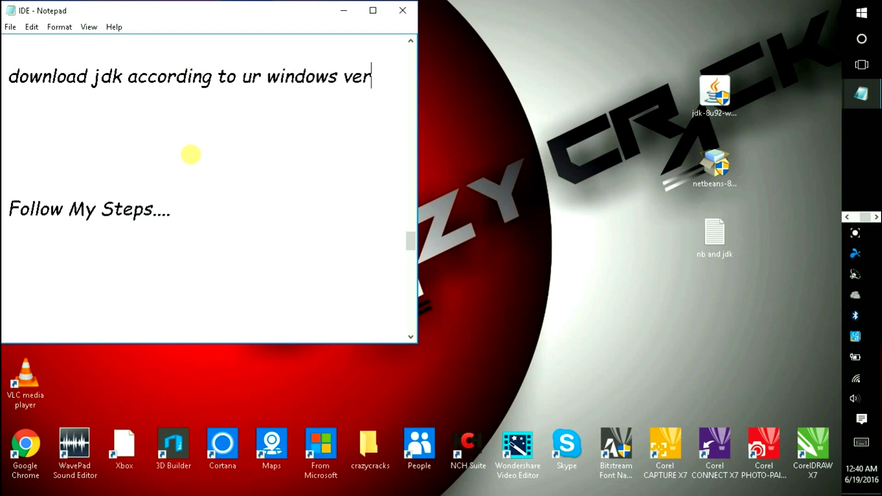
text(sion)
key(BackSpace)
key(BackSpace)
key(BackSpace)
key(BackSpace)
key(BackSpace)
key(BackSpace)
key(BackSpace)
key(BackSpace)
key(BackSpace)
key(BackSpace)
key(BackSpace)
key(BackSpace)
key(BackSpace)
key(BackSpace)
key(BackSpace)
key(BackSpace)
key(BackSpace)
key(BackSpace)
key(BackSpace)
key(BackSpace)
key(BackSpace)
- Write "may be 32 or 64 bit" on the emptied line of the IDE notes and erase it again
text(may b e)
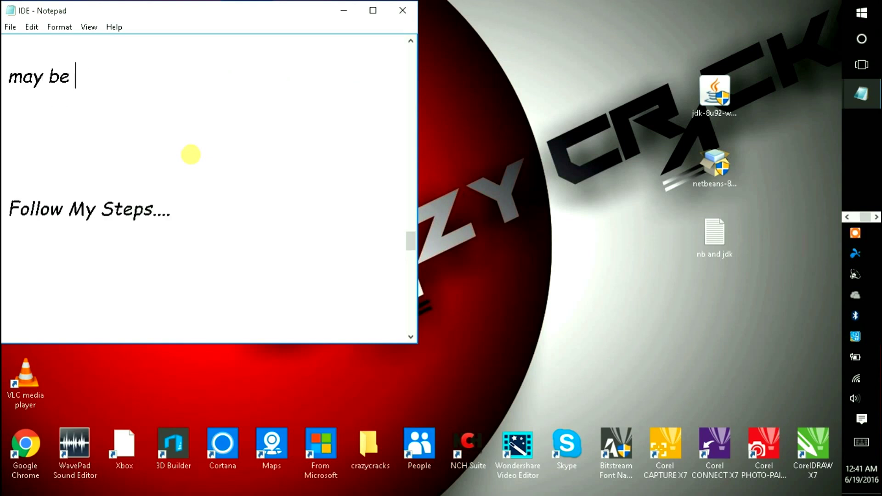
text( 32 or 63)
key(BackSpace)
text(4 bit)
key(BackSpace)
key(BackSpace)
key(BackSpace)
key(BackSpace)
key(BackSpace)
key(BackSpace)
key(BackSpace)
key(BackSpace)
key(BackSpace)
key(BackSpace)
key(BackSpace)
key(BackSpace)
key(BackSpace)
key(BackSpace)
key(BackSpace)
key(BackSpace)
key(BackSpace)
key(BackSpace)
key(BackSpace)
- Write "i cancel the download bcz i have already downloaded these files so now see how to install the" in the IDE notes
text(i cance)
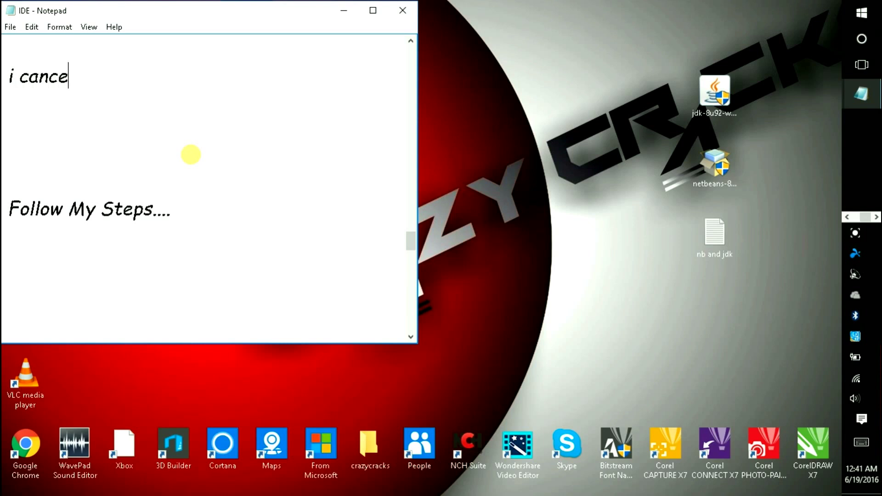
text(l the dow)
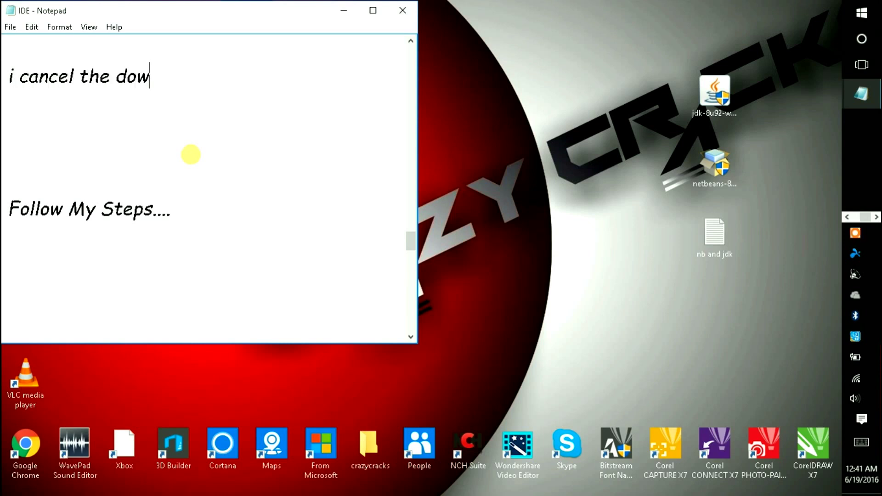
text(nload bcz )
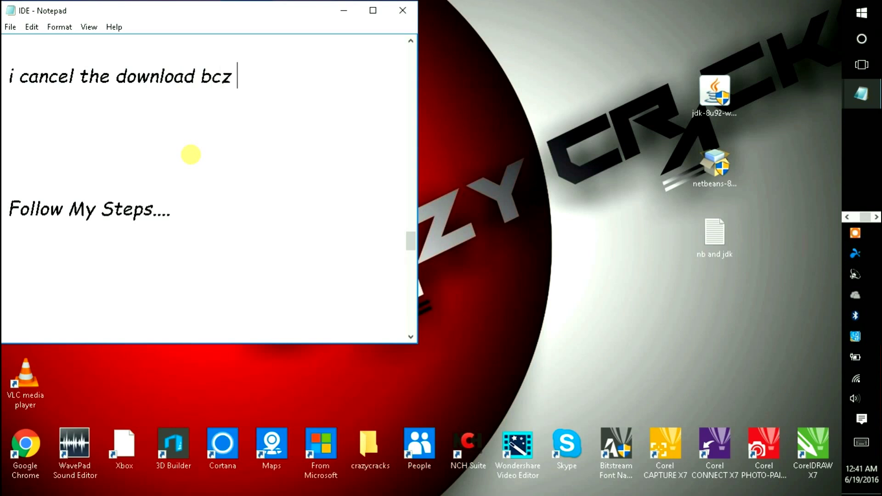
text(i have al)
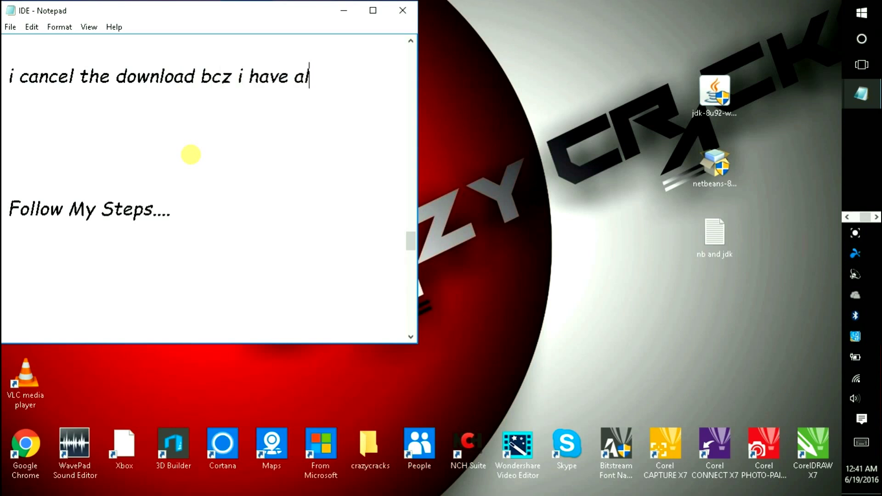
text(ready )
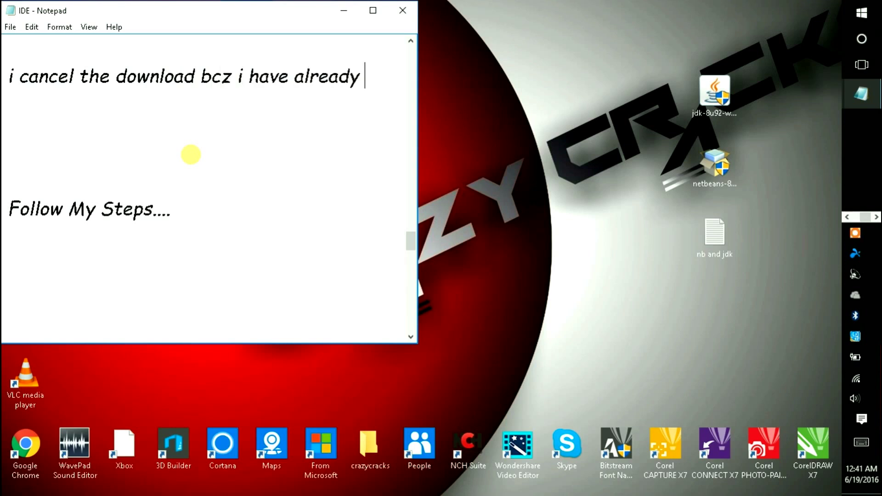
text(download)
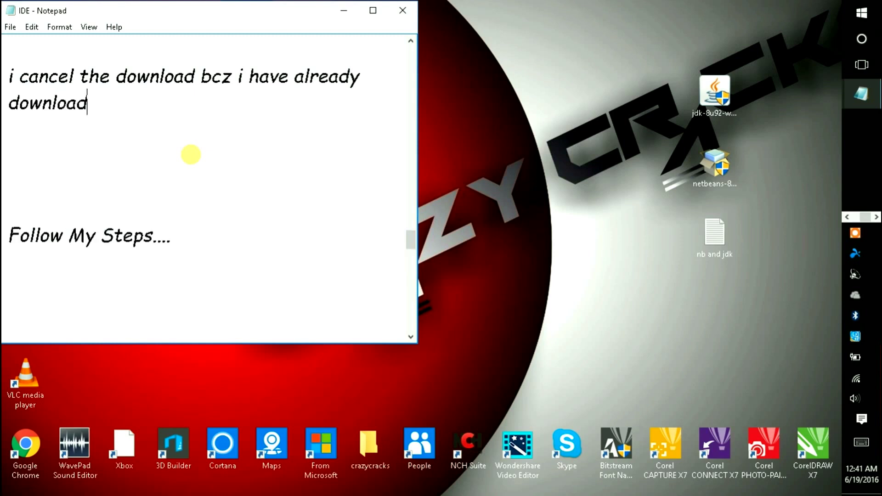
key(BackSpace)
text(ed )
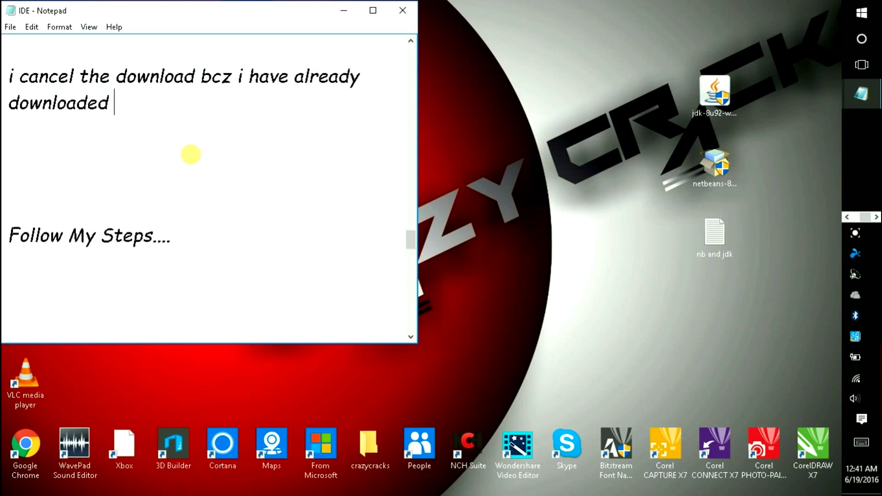
text(these fil)
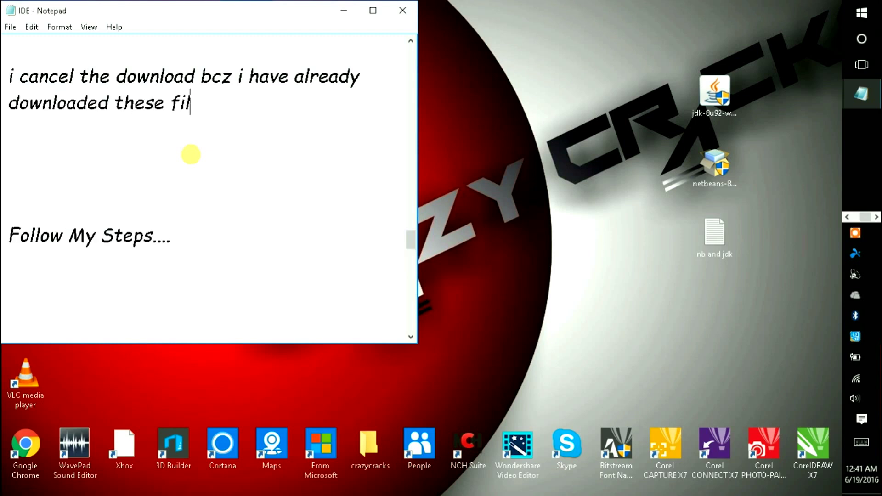
text(es so now see)
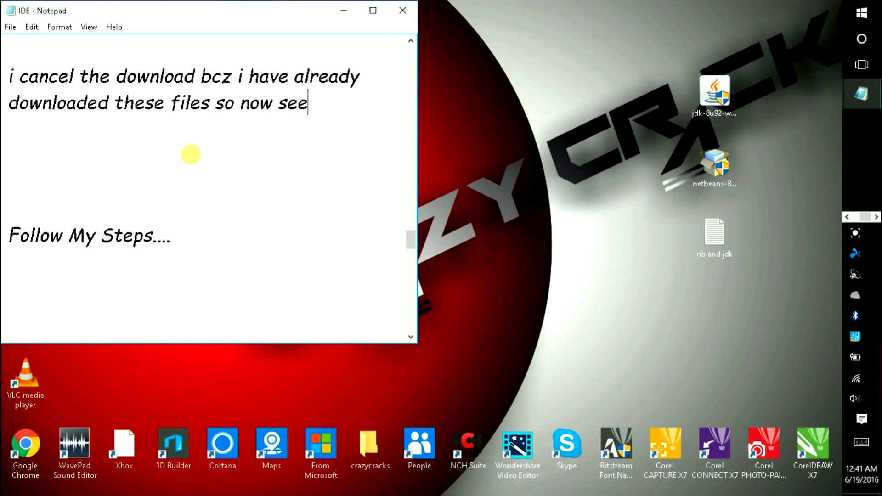
text( ho w)
text( to insta)
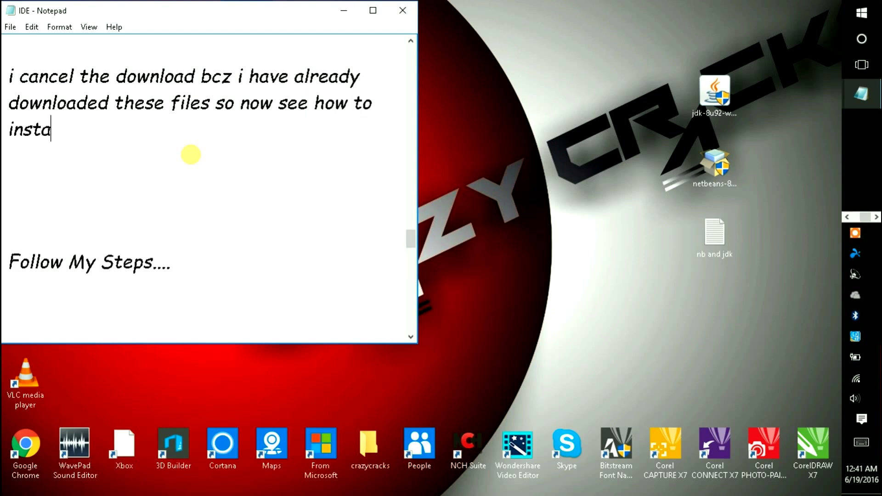
text(ll the)
- Erase the whole sentence about the cancelled download from above the Follow My Steps line
key(BackSpace)
key(BackSpace)
key(BackSpace)
key(BackSpace)
key(BackSpace)
key(BackSpace)
key(BackSpace)
key(BackSpace)
key(BackSpace)
key(BackSpace)
key(BackSpace)
key(BackSpace)
key(BackSpace)
key(BackSpace)
key(BackSpace)
key(BackSpace)
key(BackSpace)
key(BackSpace)
key(BackSpace)
key(BackSpace)
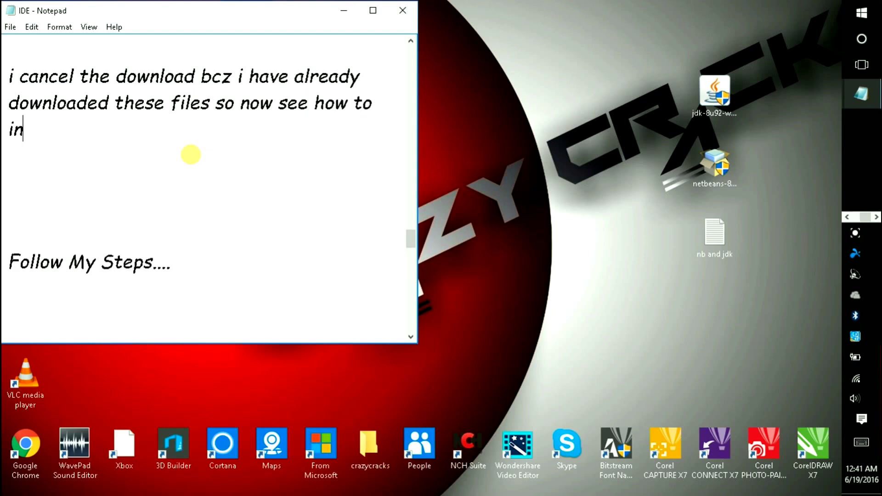
key(BackSpace)
key(BackSpace)
key(BackSpace)
key(BackSpace)
key(BackSpace)
key(BackSpace)
key(BackSpace)
key(BackSpace)
key(BackSpace)
key(BackSpace)
key(BackSpace)
key(BackSpace)
key(BackSpace)
key(BackSpace)
key(BackSpace)
key(BackSpace)
key(BackSpace)
key(BackSpace)
key(BackSpace)
key(BackSpace)
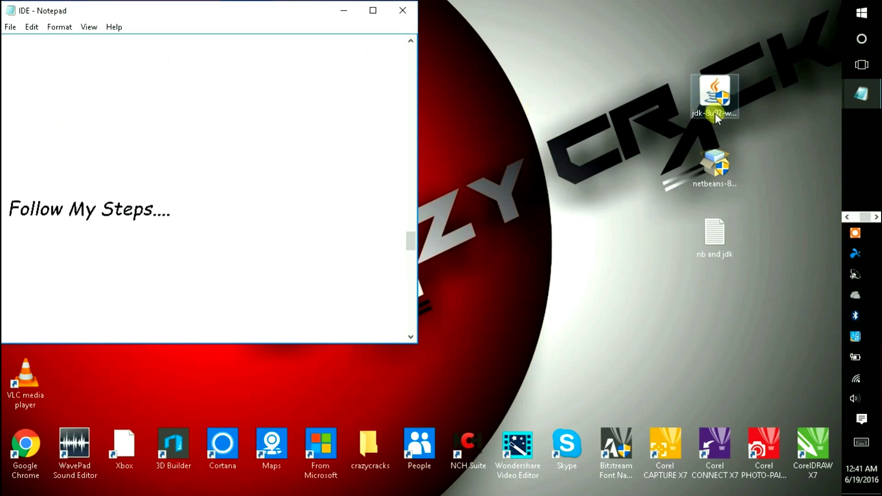
- Launch the jdk-8u92 installer from the desktop to open the Java SE Development Kit 8 Update 92 setup wizard
double_click(737, 96)
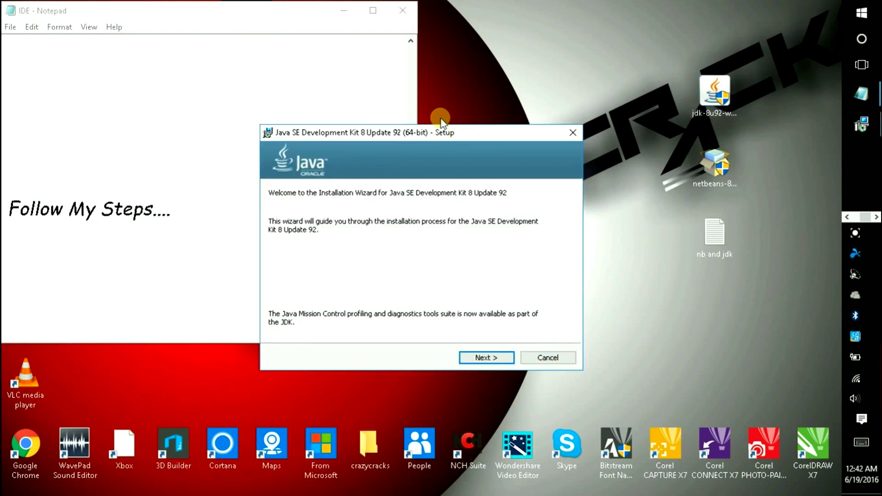
- Install Java SE Development Kit 8 Update 92 with the default options and close the setup wizard
key(Return)
key(Return)
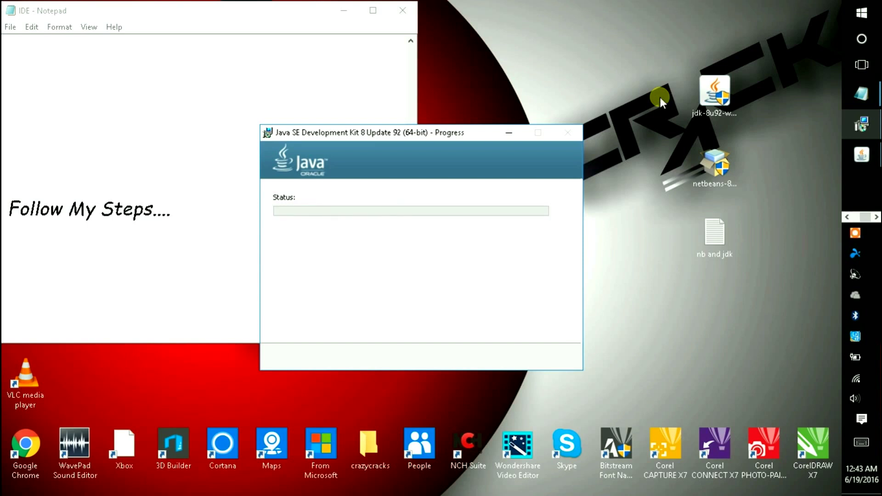
key(Return)
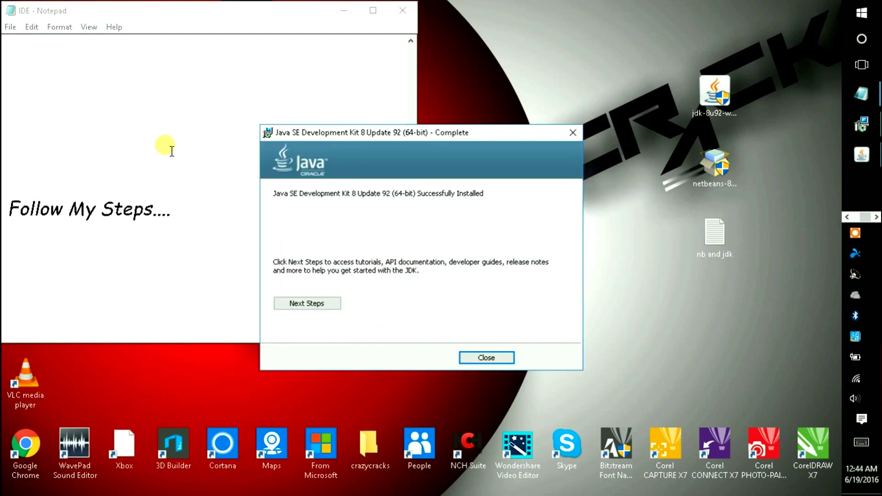
click(493, 303)
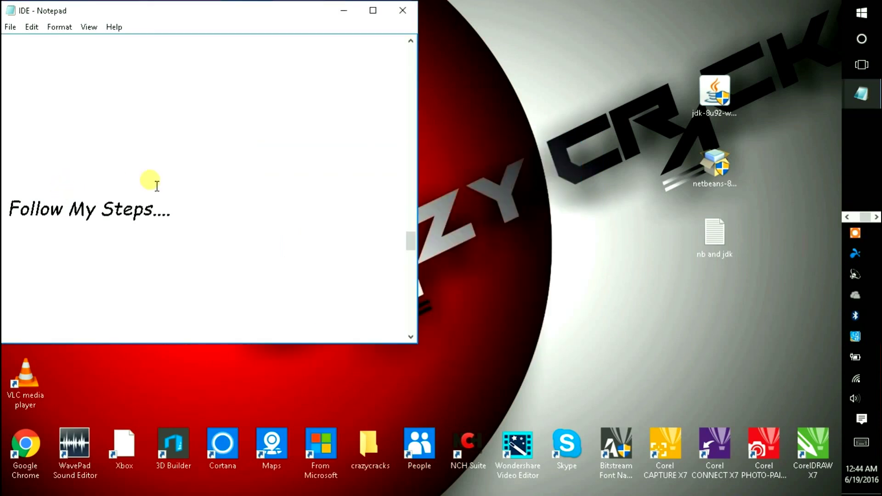
- Write "now install netbeans" above the Follow My Steps line of the IDE notes and erase it again
text(now ins)
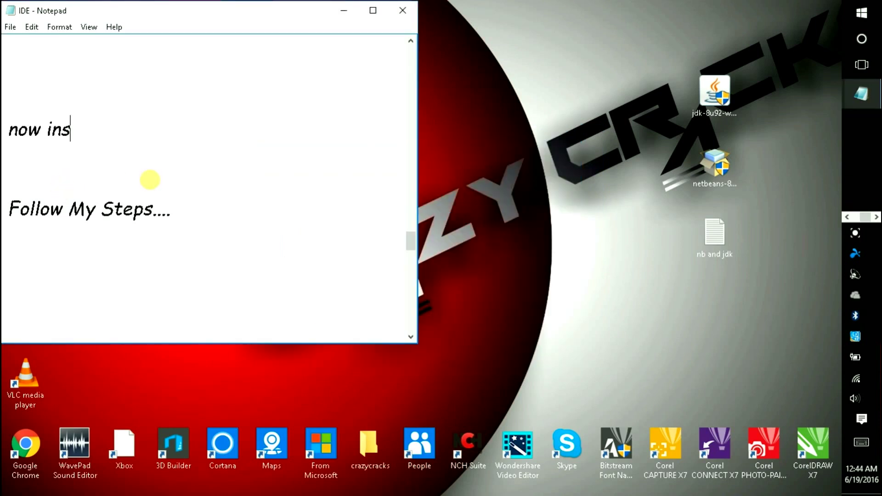
text(tall netb)
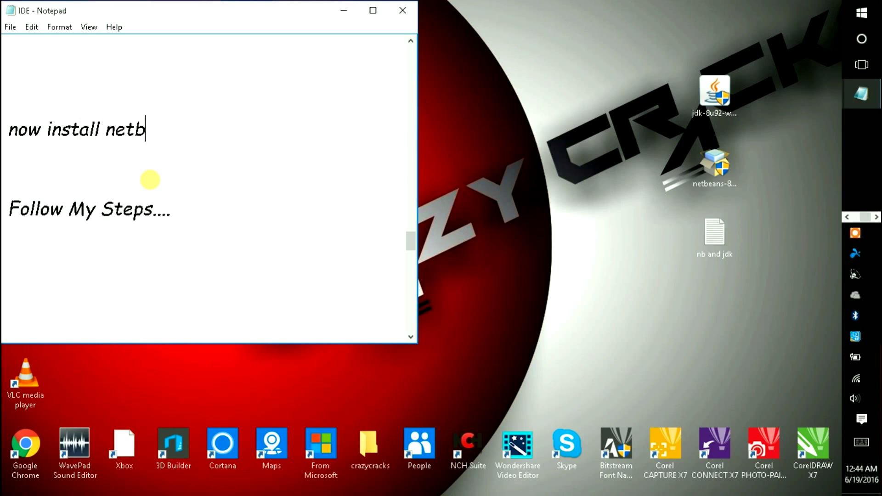
text(eans)
key(BackSpace)
key(BackSpace)
key(BackSpace)
key(BackSpace)
key(BackSpace)
key(BackSpace)
key(BackSpace)
key(BackSpace)
key(BackSpace)
key(BackSpace)
key(BackSpace)
key(BackSpace)
key(BackSpace)
key(BackSpace)
key(BackSpace)
key(BackSpace)
key(BackSpace)
key(BackSpace)
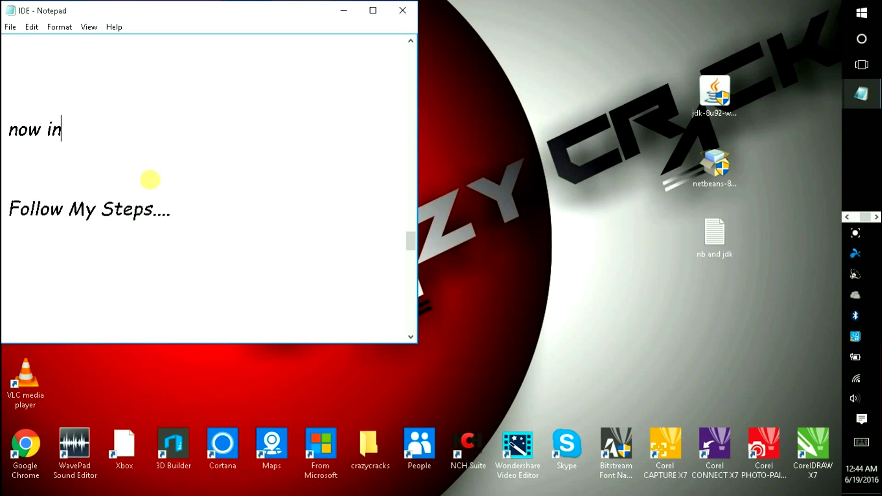
key(BackSpace)
key(BackSpace)
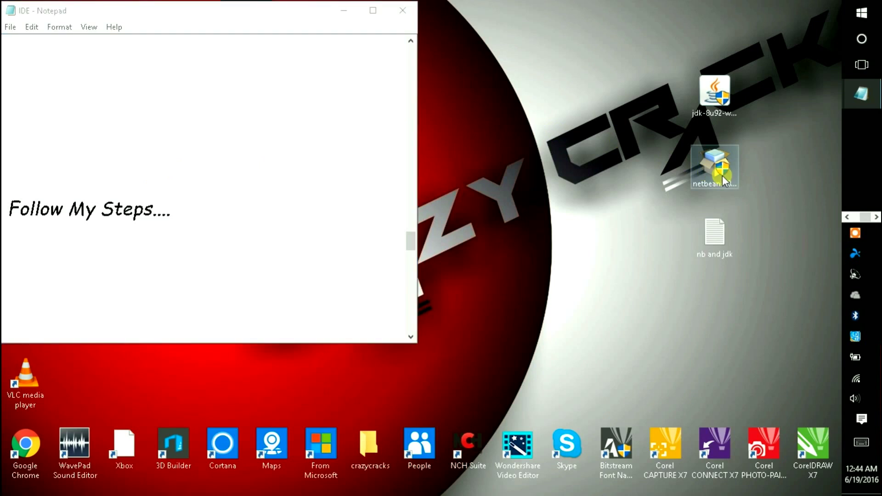
- Run the NetBeans IDE 8.1 installer from the desktop, accepting the license agreement and keeping the default installation folder and JDK
double_click(722, 177)
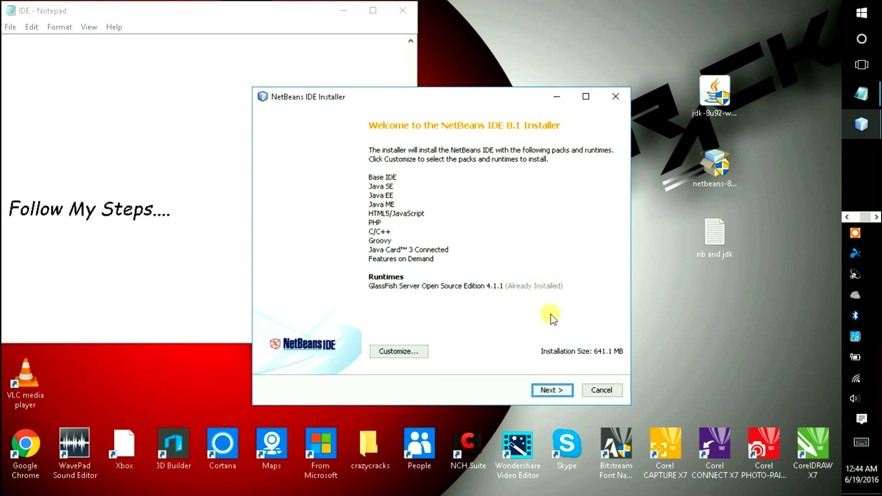
click(552, 390)
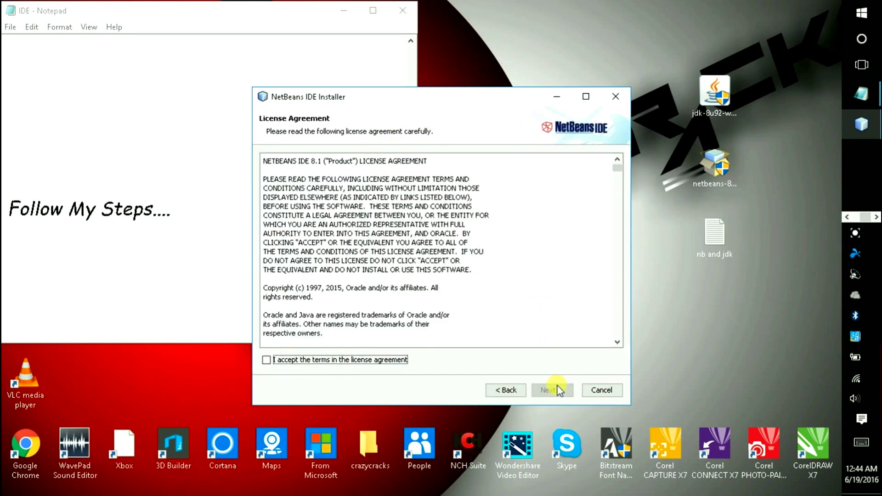
click(407, 361)
click(549, 391)
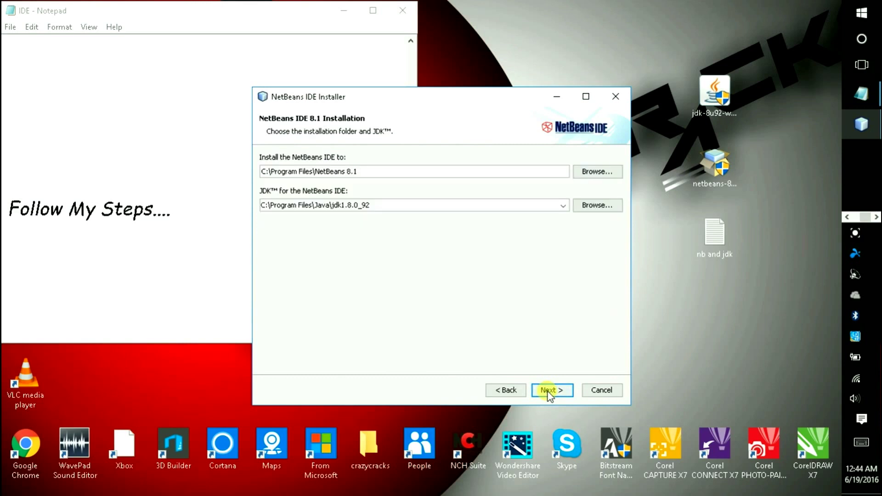
click(550, 393)
click(549, 392)
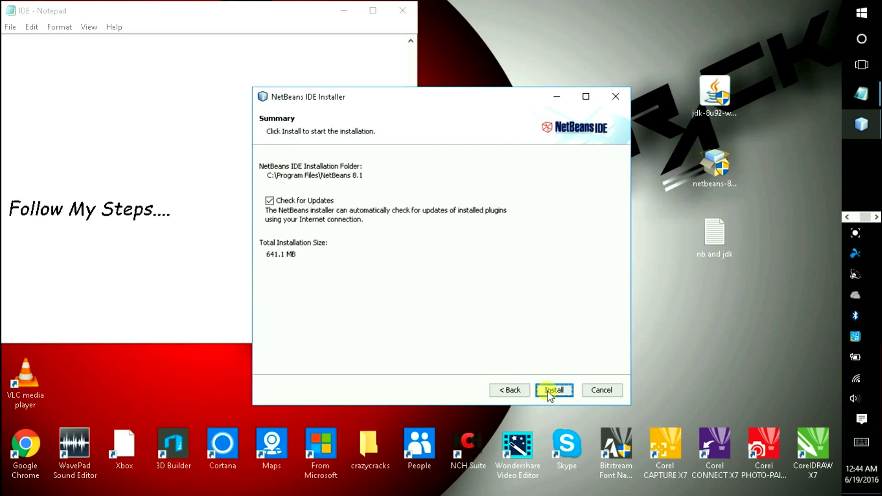
- Write "install coustom directory where u want" above the Follow My Steps line of the IDE notes
click(136, 169)
text(insta)
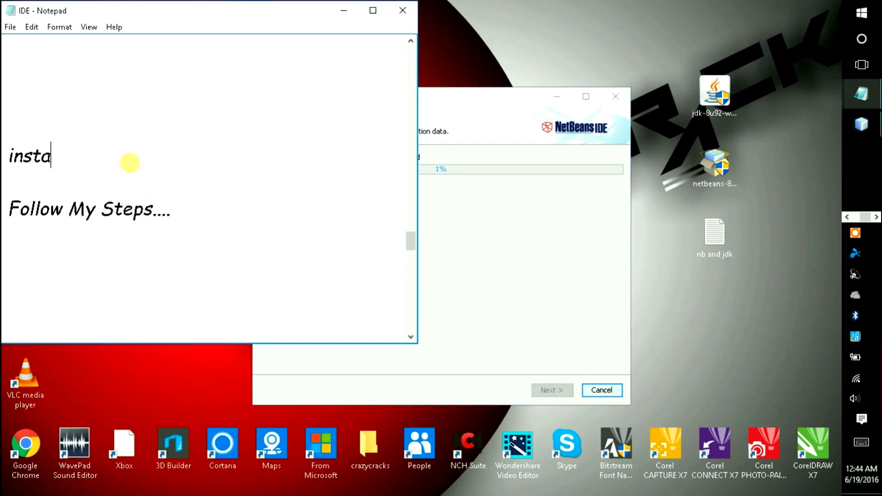
text(ll cous)
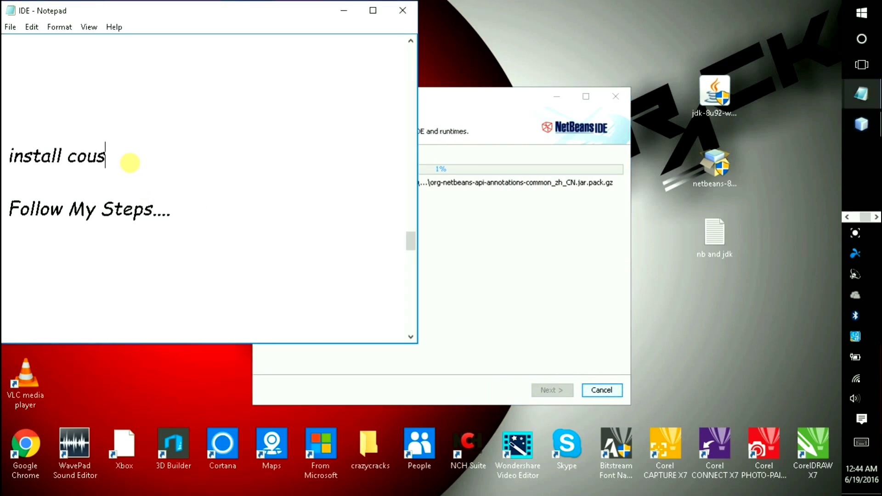
text(tom d)
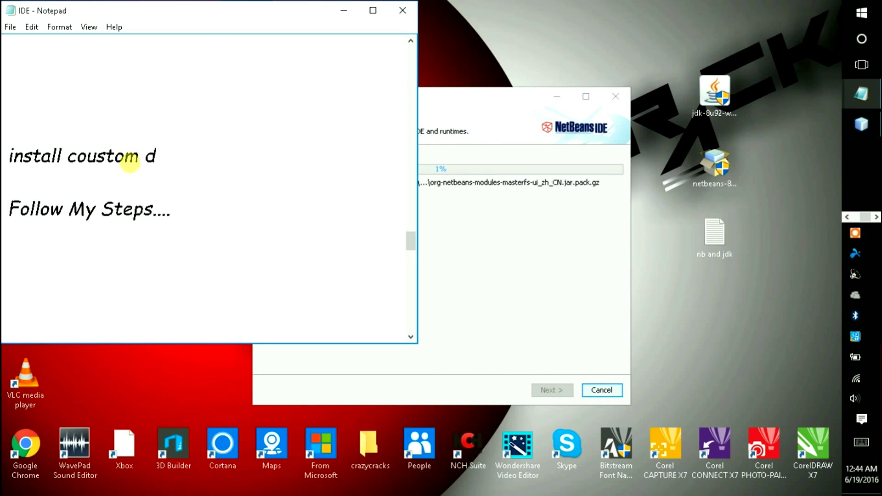
text(irector)
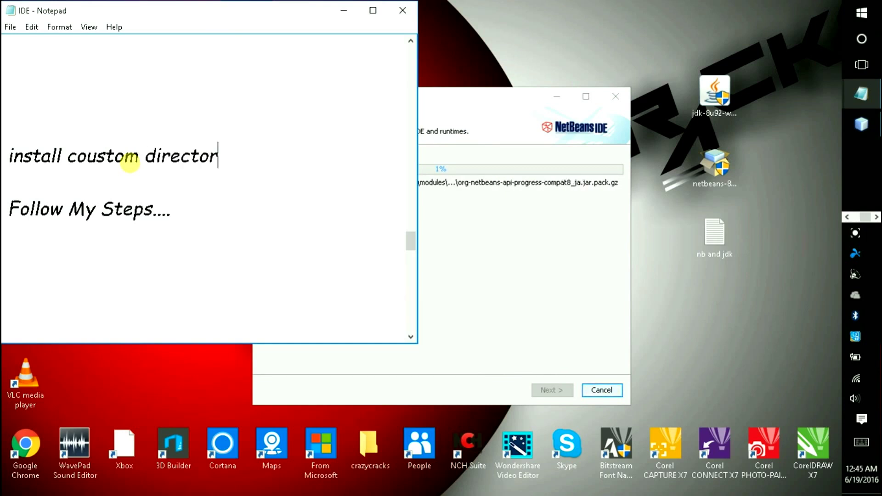
text(y whw)
key(BackSpace)
text(e)
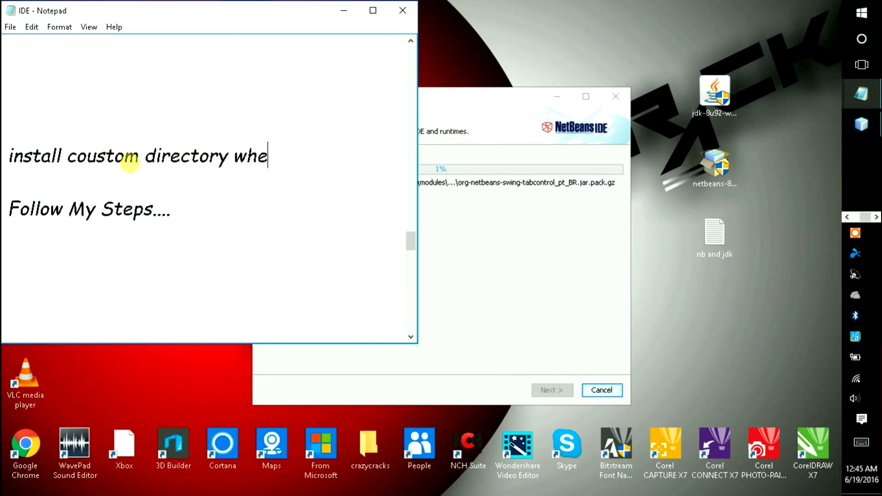
text(re u want)
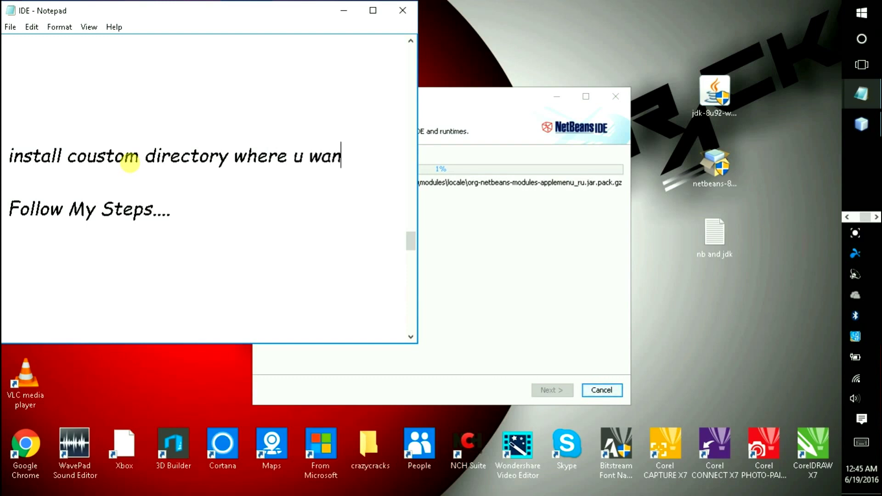
- Erase the whole line about the custom install directory from the IDE notes
key(BackSpace)
key(BackSpace)
key(BackSpace)
key(BackSpace)
key(BackSpace)
key(BackSpace)
key(BackSpace)
key(BackSpace)
key(BackSpace)
key(BackSpace)
key(BackSpace)
key(BackSpace)
key(BackSpace)
key(BackSpace)
key(BackSpace)
key(BackSpace)
key(BackSpace)
key(BackSpace)
key(BackSpace)
key(BackSpace)
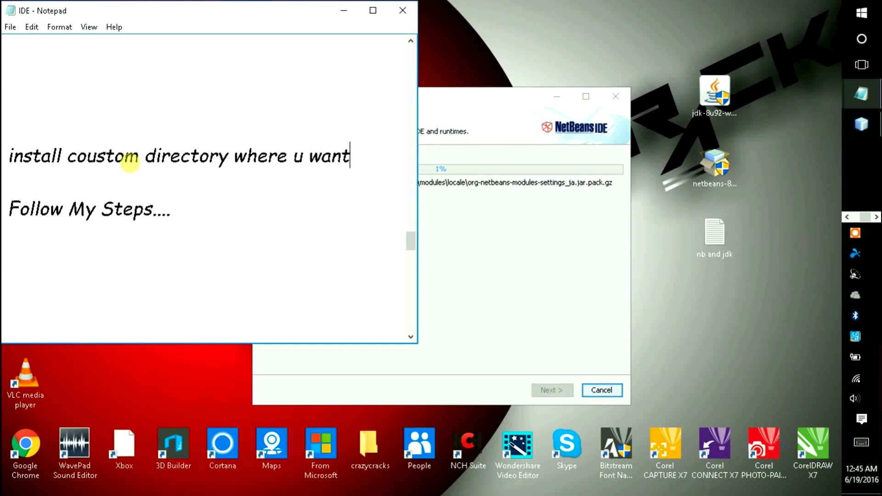
key(BackSpace)
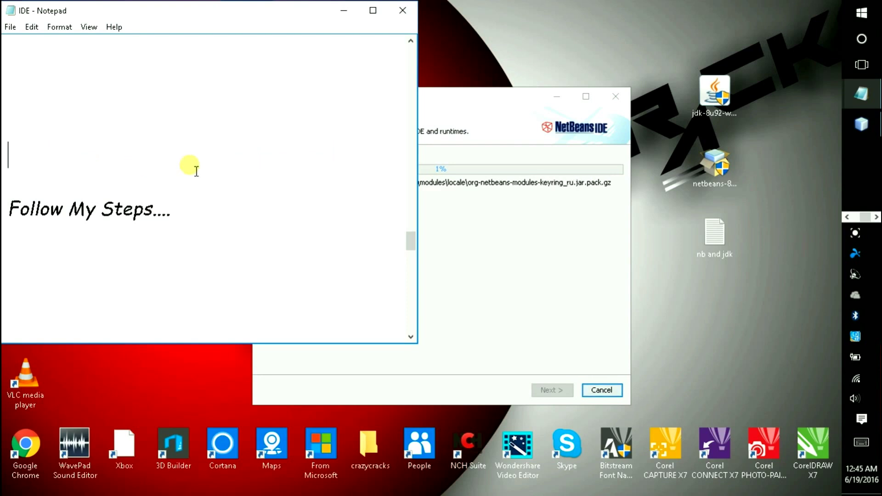
click(452, 92)
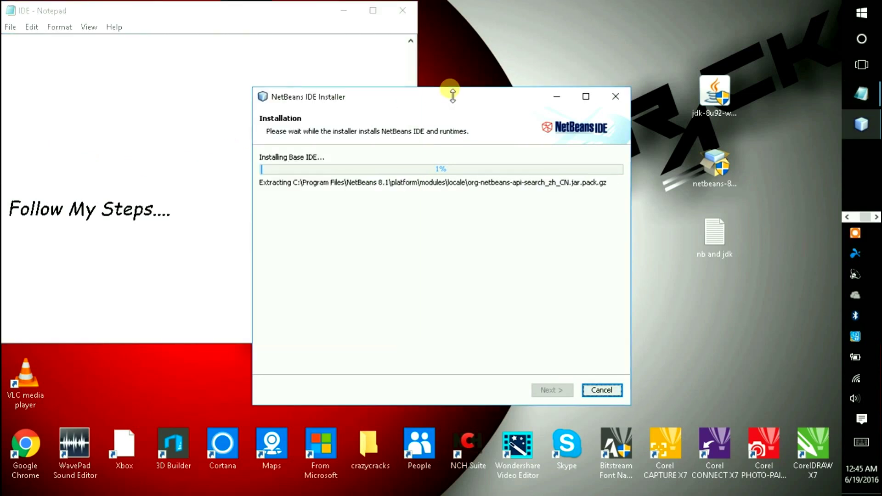
click(235, 136)
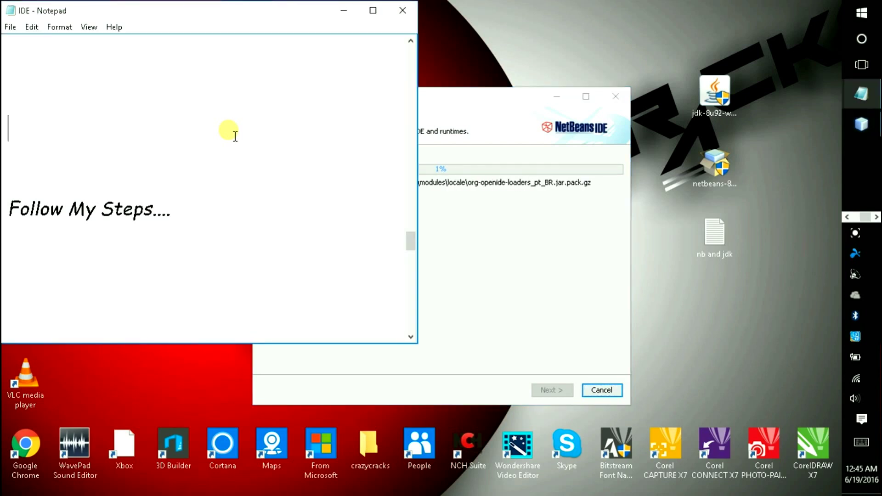
click(440, 102)
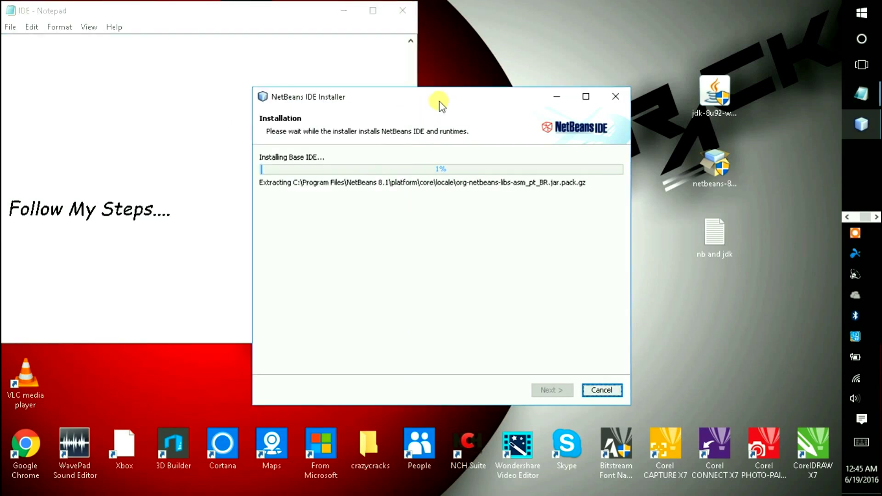
- Write "it will take about 10 to 15 minute" above the Follow My Steps line of the IDE notes
click(72, 140)
text(it w)
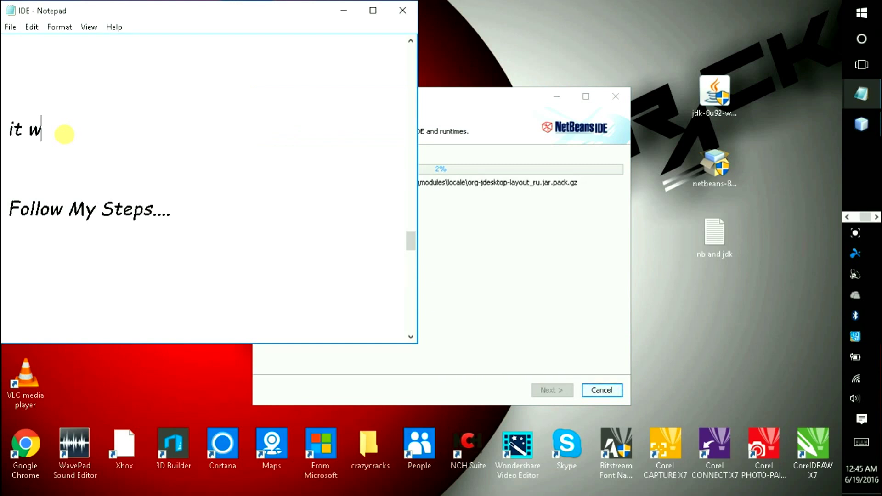
text(ill take a)
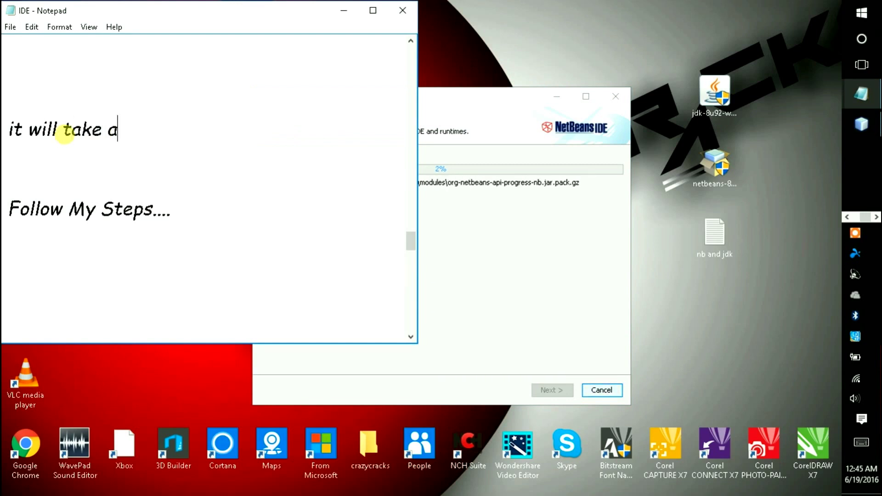
text(bout 10n)
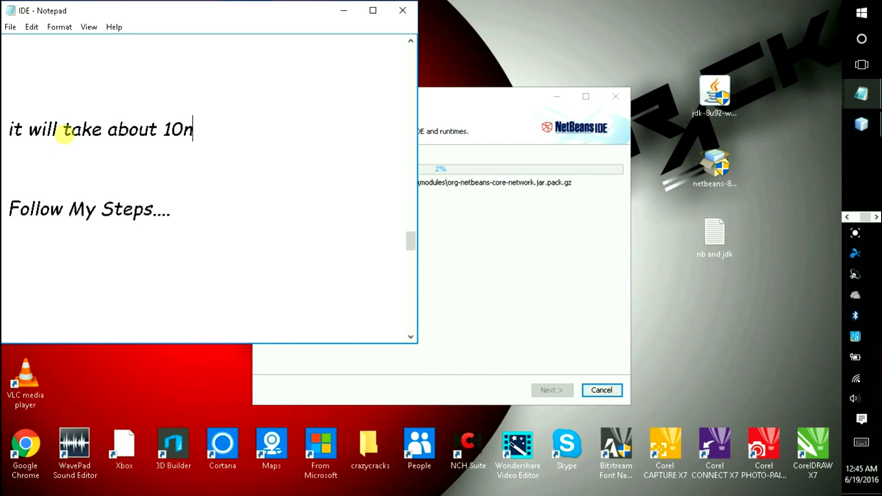
key(BackSpace)
text(to )
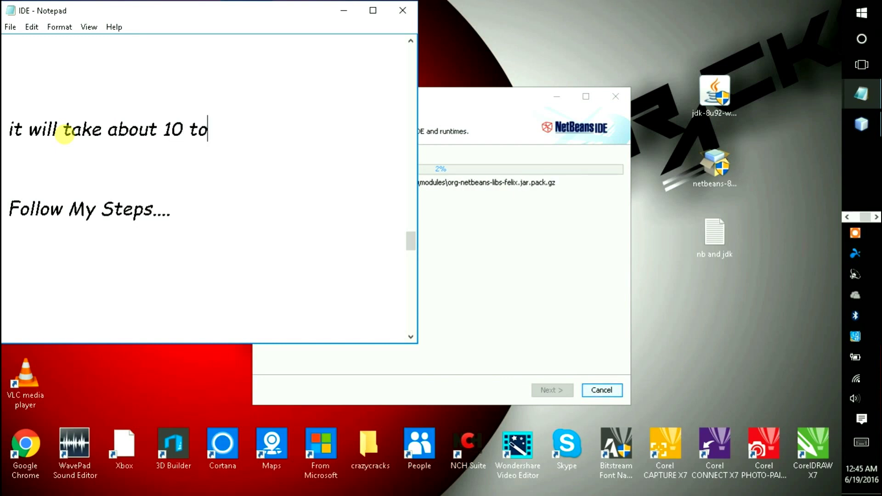
text(15 )
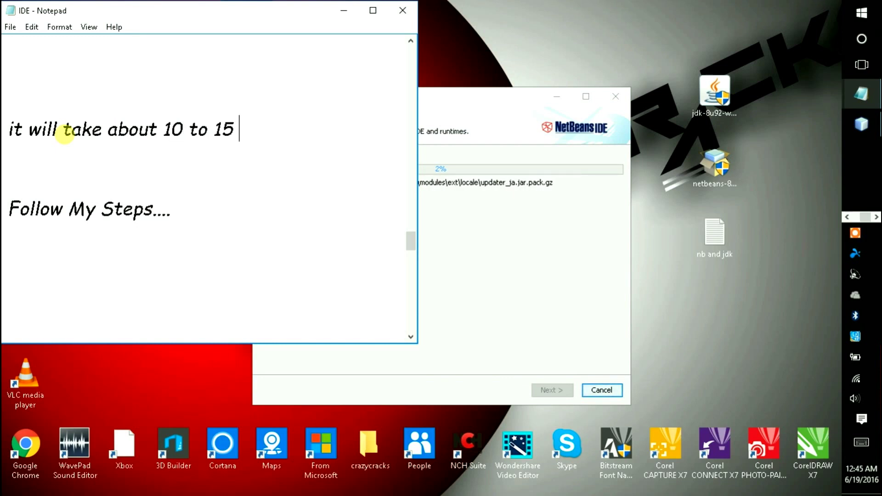
text(minute)
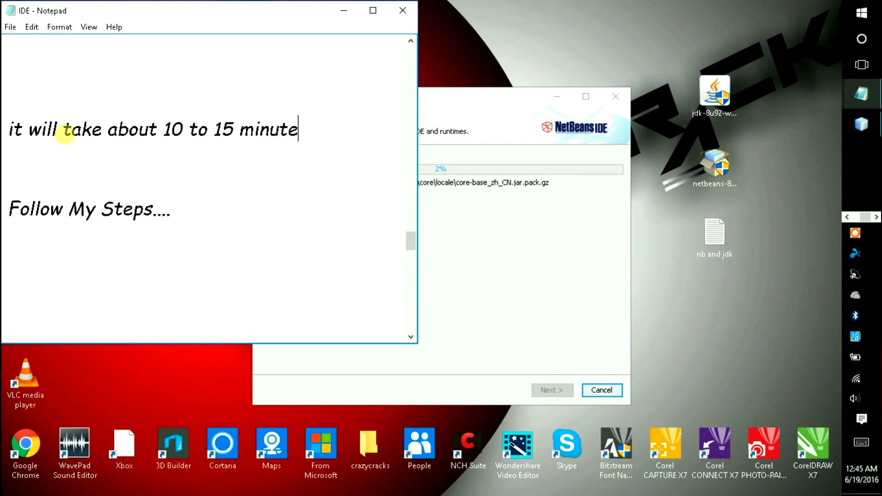
- Erase the whole line about the installation time from the IDE notes
key(BackSpace)
key(BackSpace)
key(BackSpace)
key(BackSpace)
key(BackSpace)
key(BackSpace)
key(BackSpace)
key(BackSpace)
key(BackSpace)
key(BackSpace)
key(BackSpace)
key(BackSpace)
key(BackSpace)
key(BackSpace)
key(BackSpace)
key(BackSpace)
key(BackSpace)
key(BackSpace)
key(BackSpace)
key(BackSpace)
key(BackSpace)
key(BackSpace)
key(BackSpace)
key(BackSpace)
key(BackSpace)
key(BackSpace)
key(BackSpace)
key(BackSpace)
key(BackSpace)
key(BackSpace)
key(BackSpace)
key(BackSpace)
key(BackSpace)
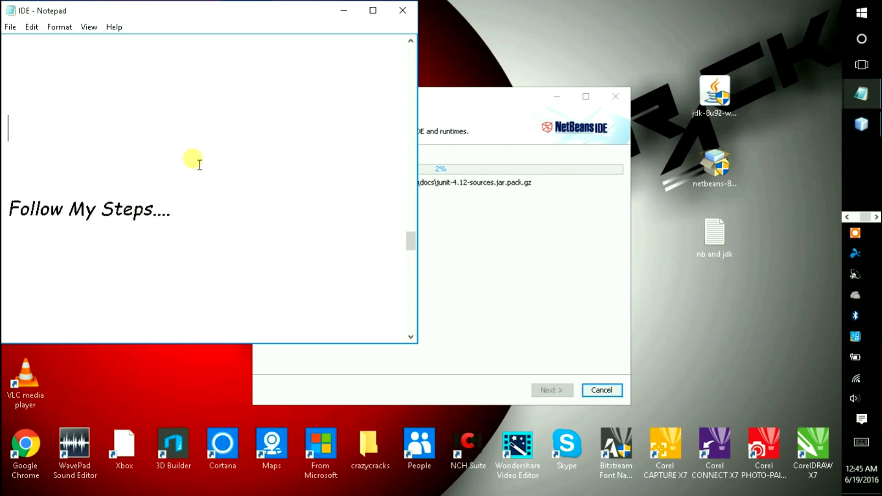
- Return to the NetBeans IDE installer and finish the setup, keeping the anonymous usage data contribution enabled
click(506, 225)
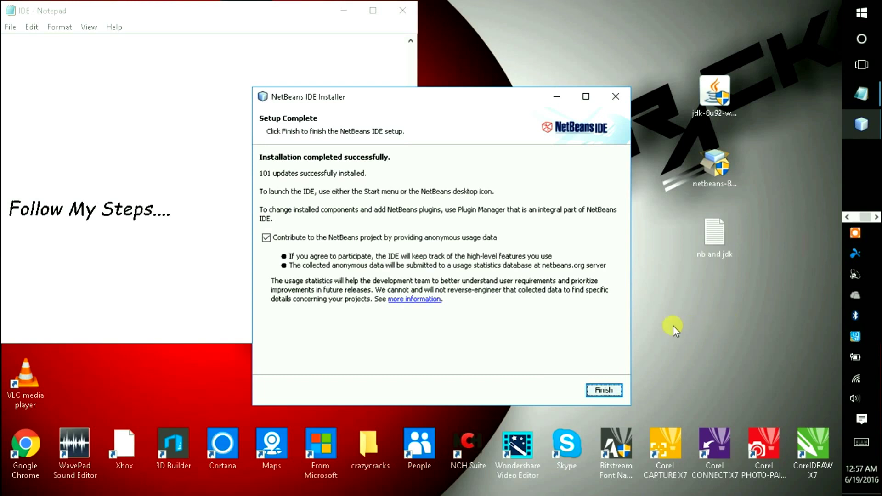
click(602, 391)
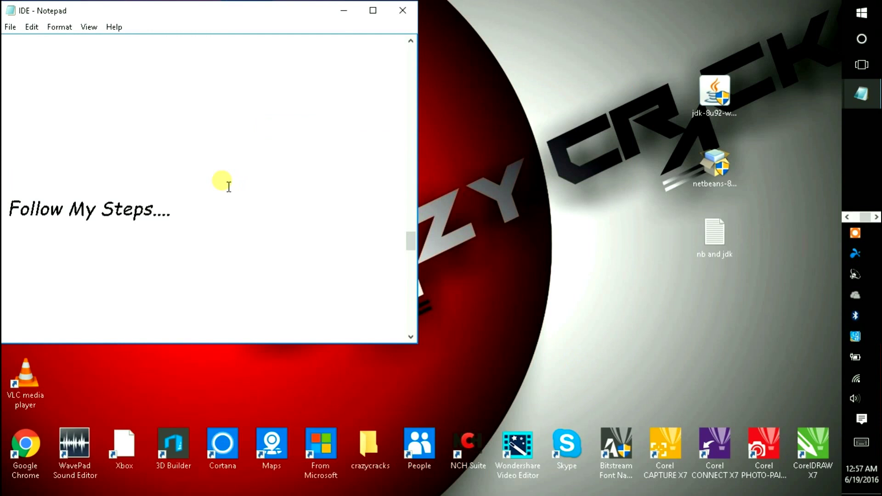
- Close the IDE notes, saving the changes to IDE.txt on the desktop
scroll(229, 186, down, 2)
scroll(228, 186, down, 2)
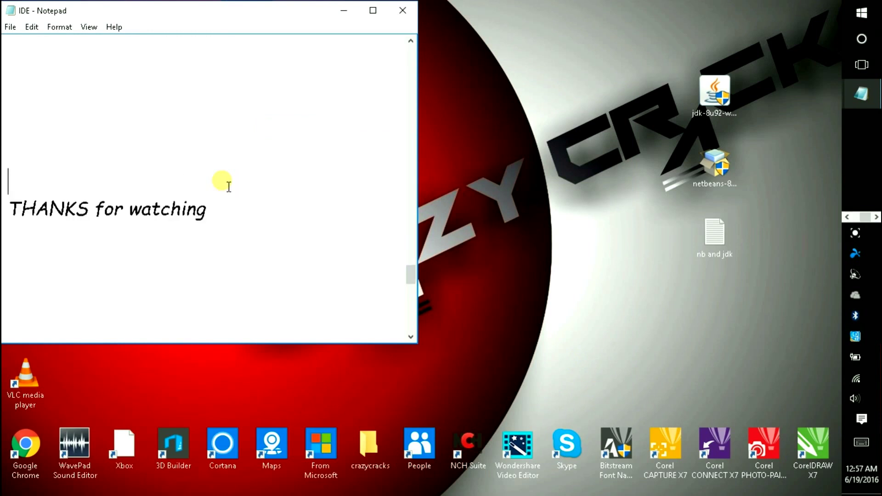
scroll(228, 186, down, 2)
scroll(229, 186, down, 2)
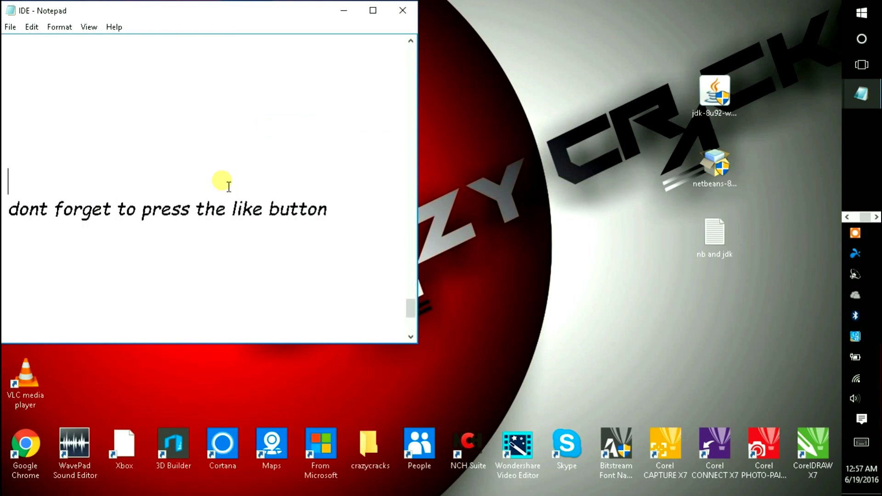
scroll(228, 186, down, 2)
key(alt+F4)
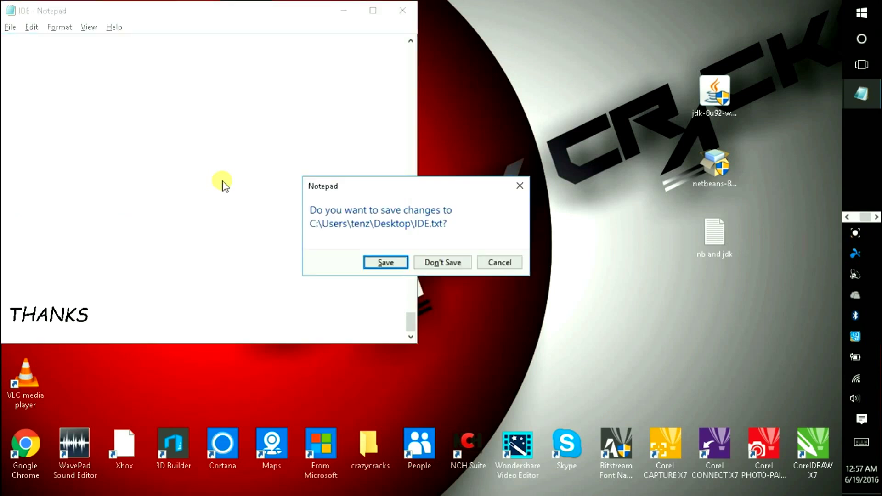
key(Return)
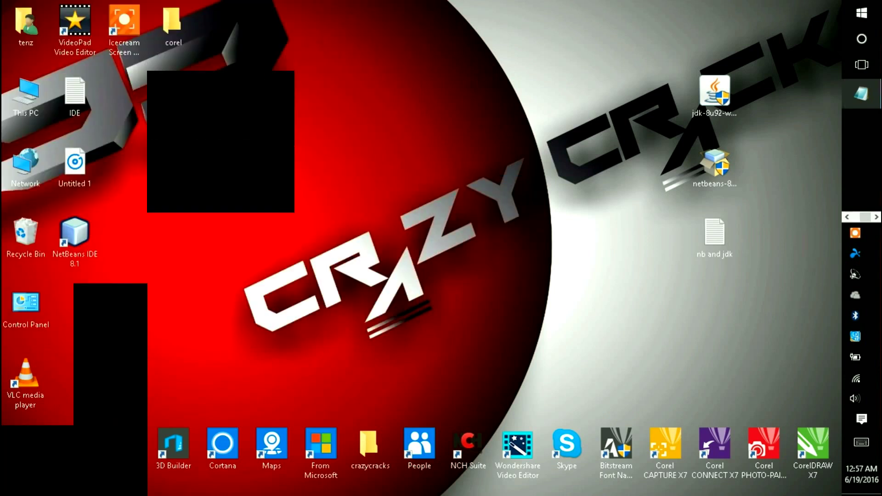